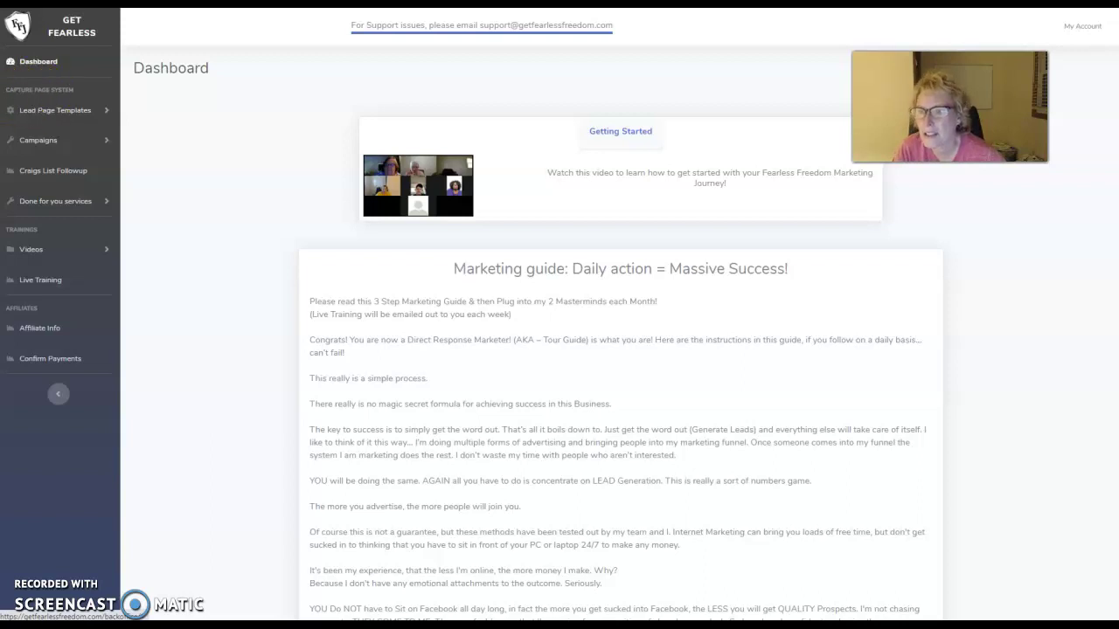
Step: Choose the Lead Capture Page 3 template from Lead Page Templates to start a new campaign
click(83, 115)
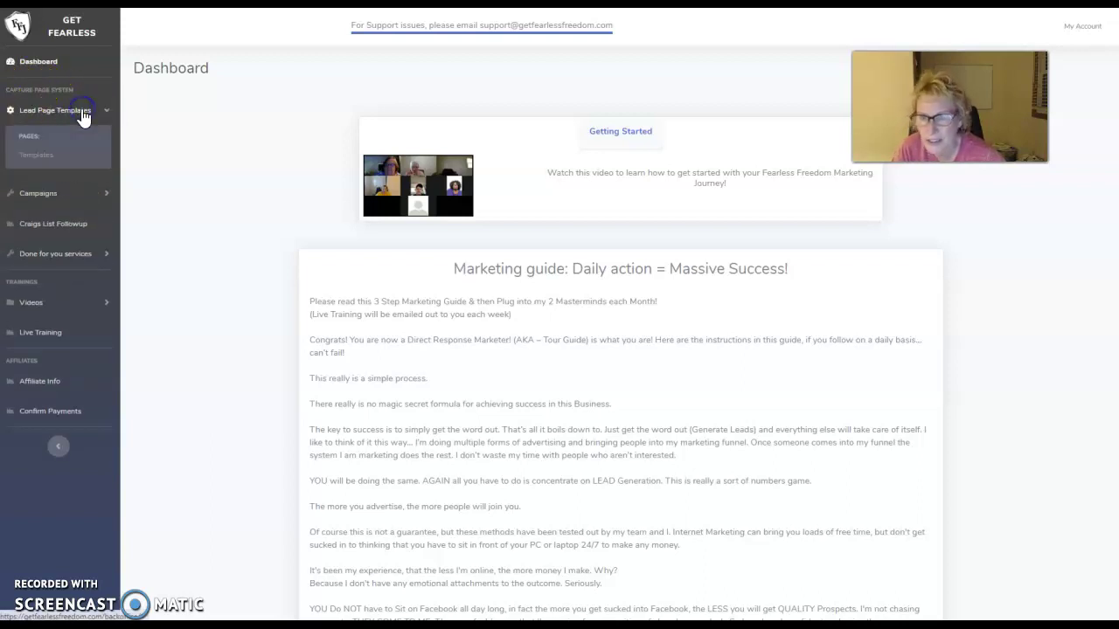
click(39, 156)
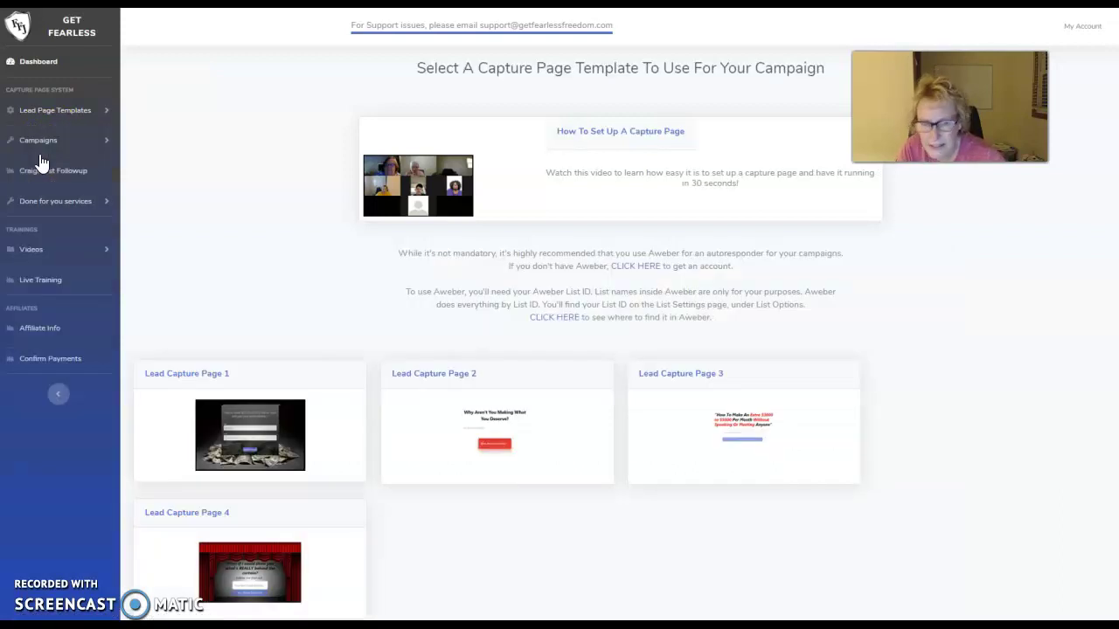
scroll(319, 277, down, 1)
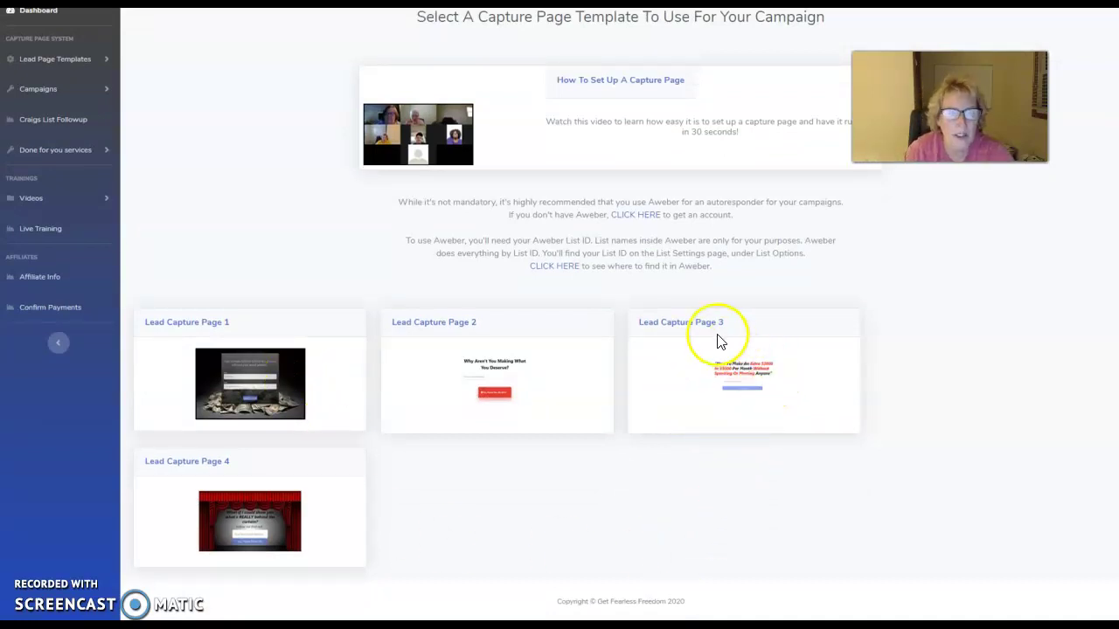
click(733, 382)
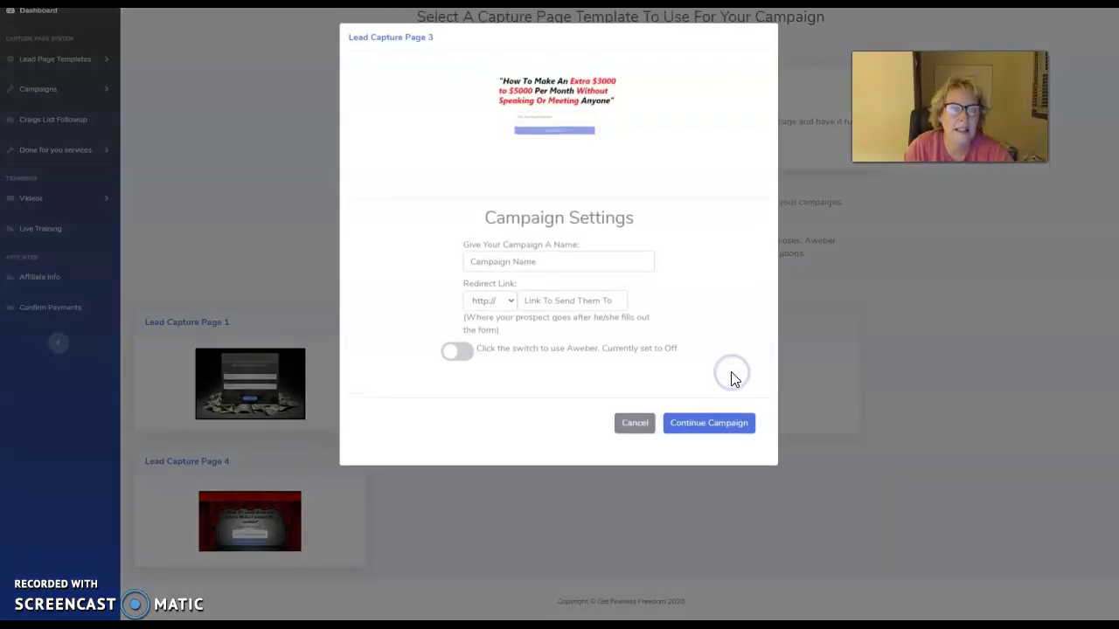
Step: Enter TextBot#2 as the campaign name in Campaign Settings
click(614, 263)
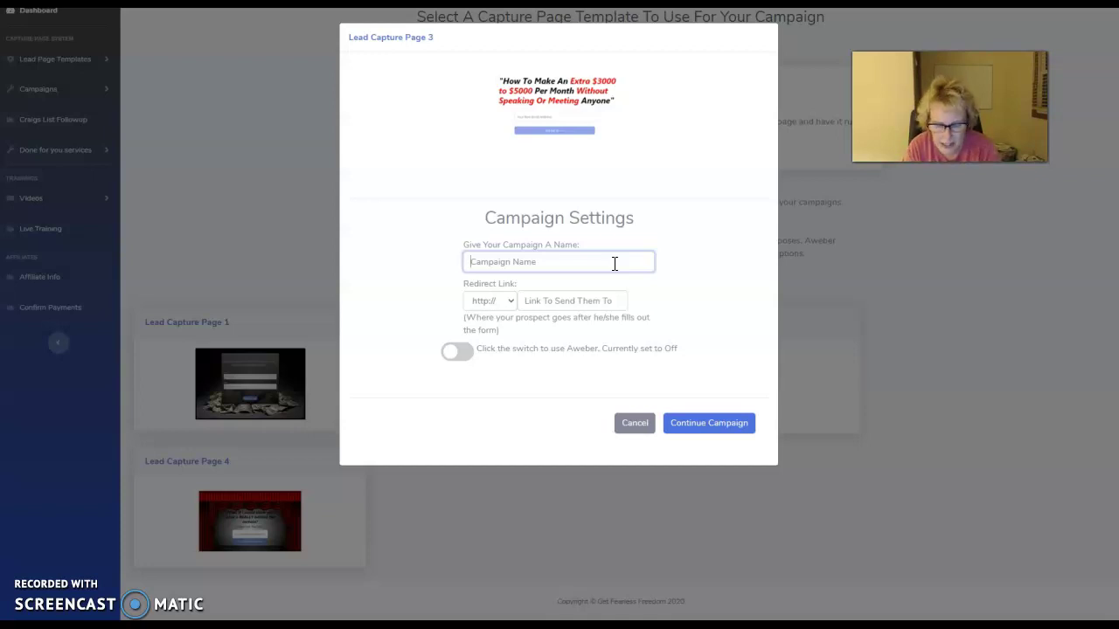
text(TextBot)
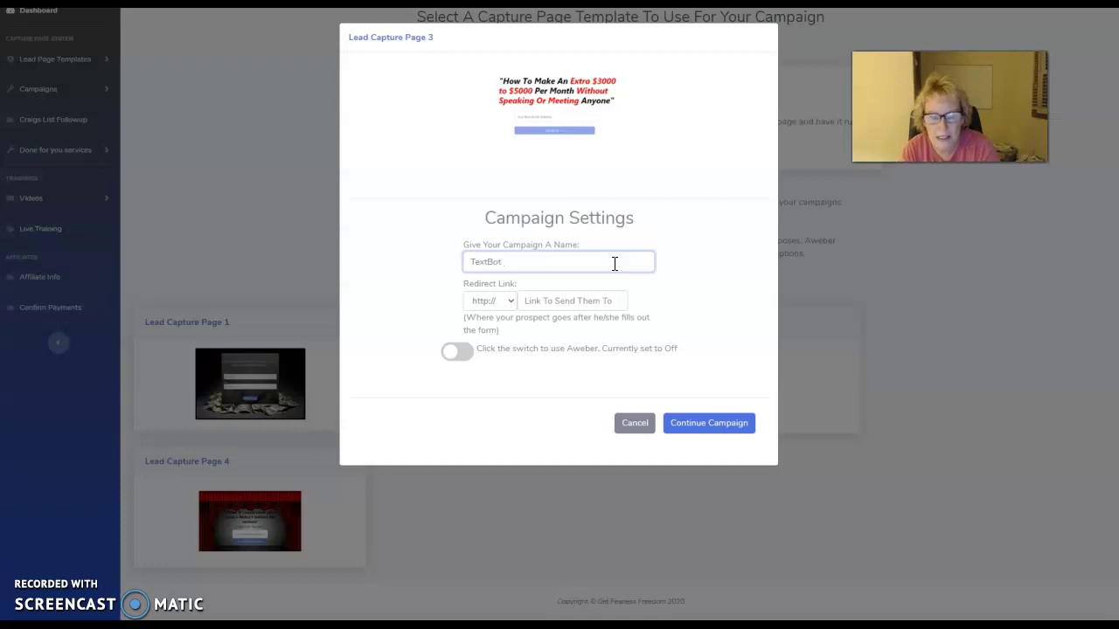
double_click(615, 263)
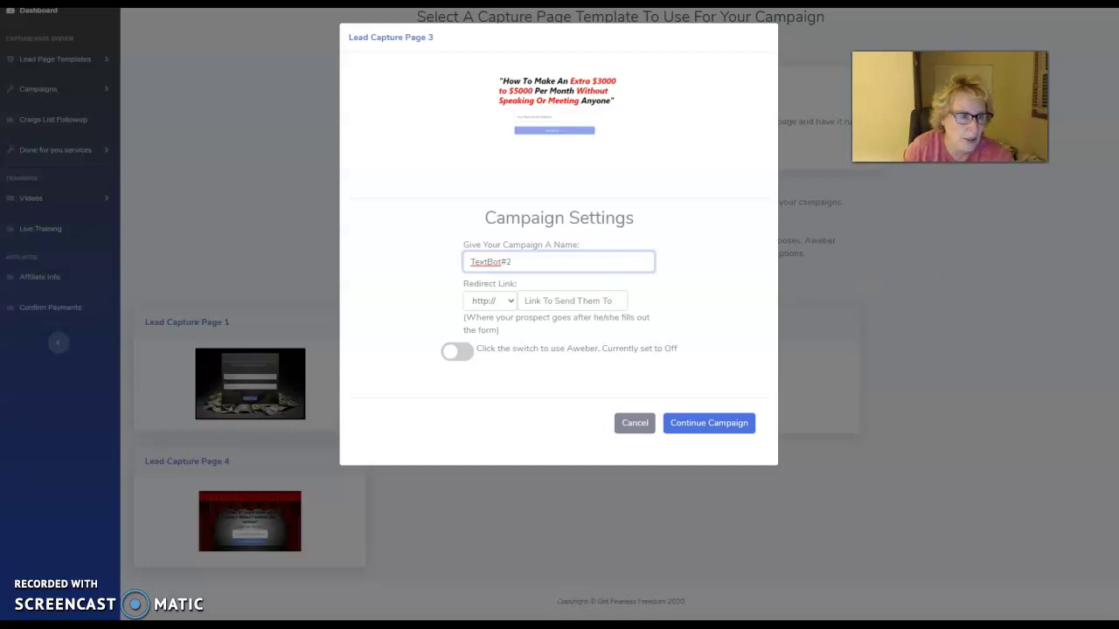
click(1118, 249)
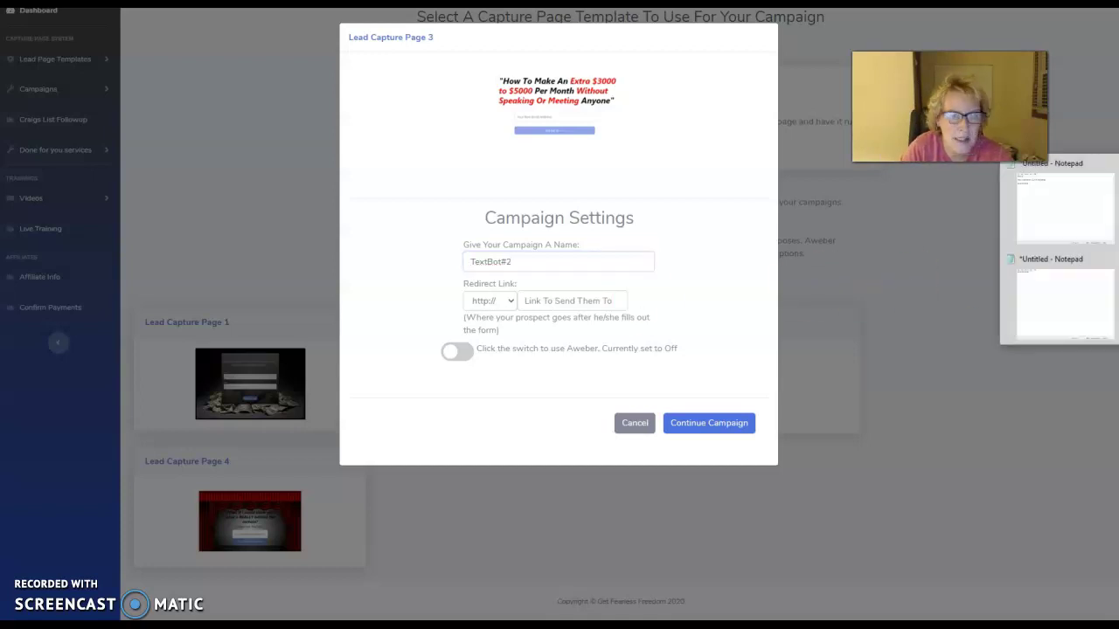
Step: Copy the 100dollars.ai referral URL from the first line of the Notepad notes
click(1085, 203)
click(206, 22)
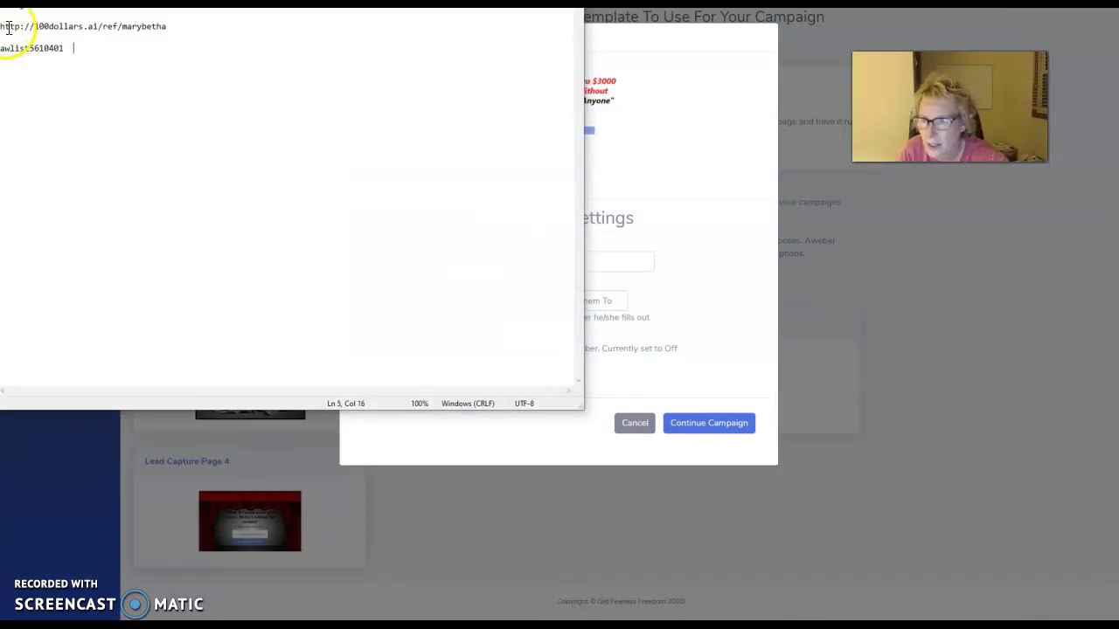
drag(2, 26, 168, 27)
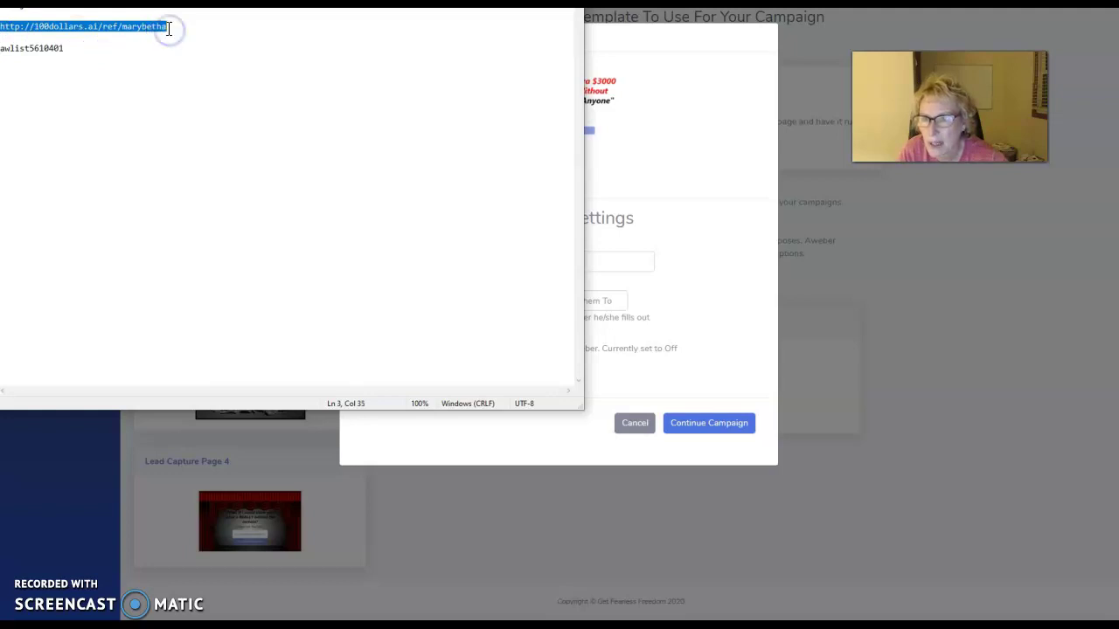
right_click(167, 27)
click(196, 64)
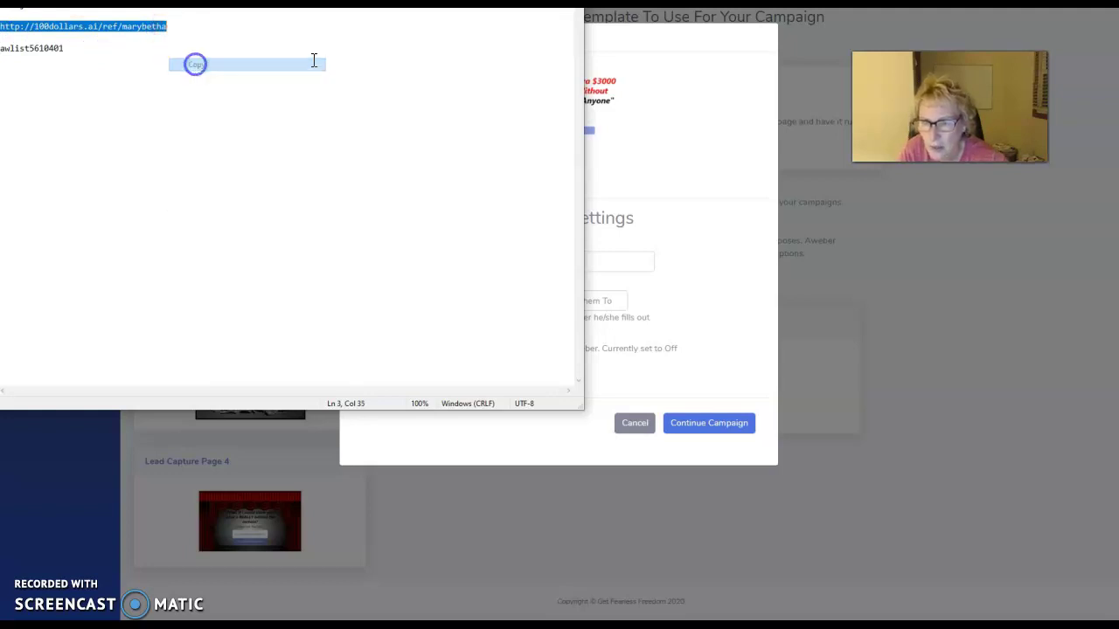
key(alt+Tab)
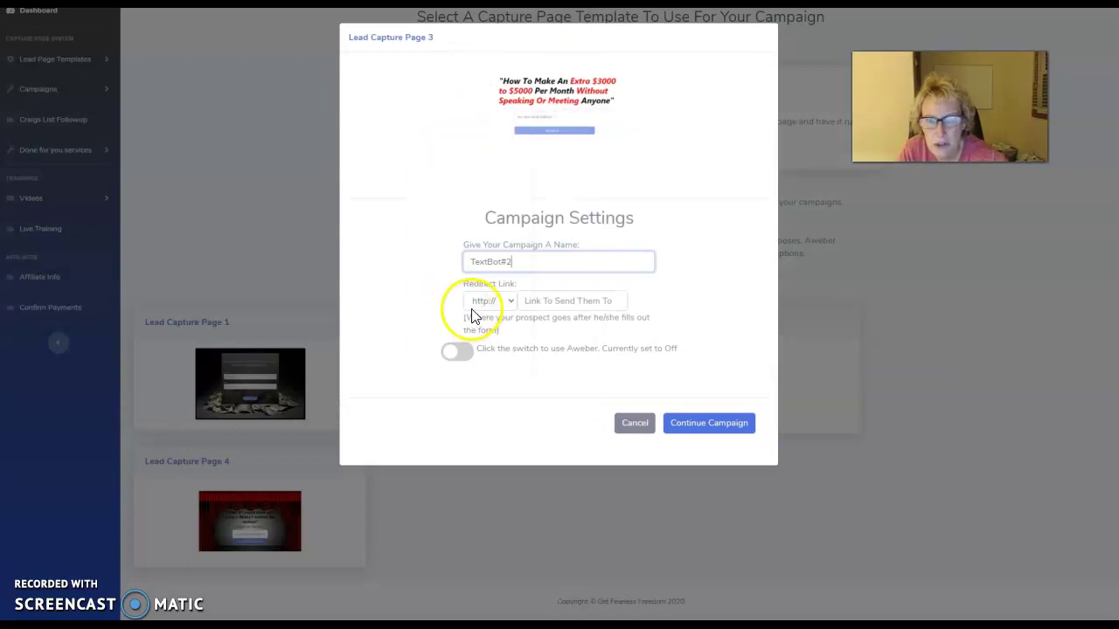
click(542, 301)
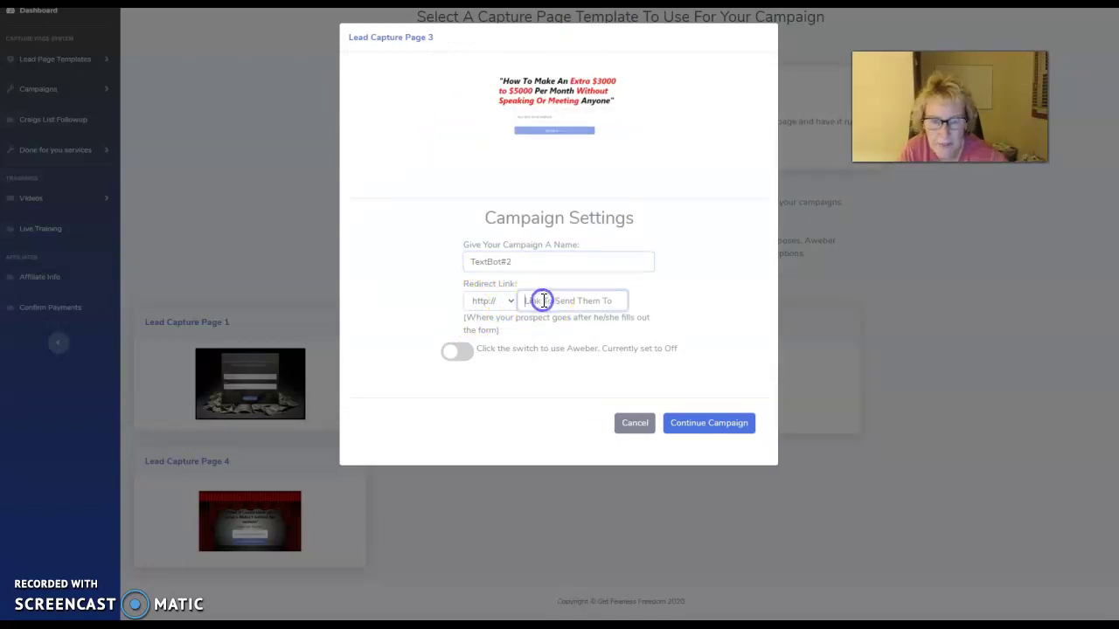
key(ctrl+v)
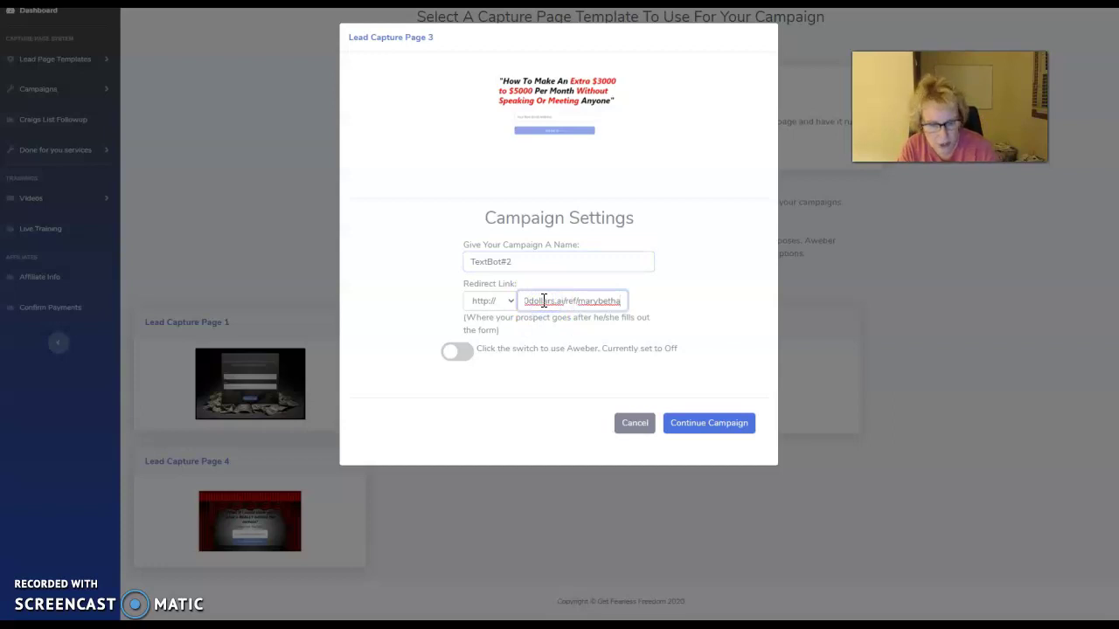
key(Home)
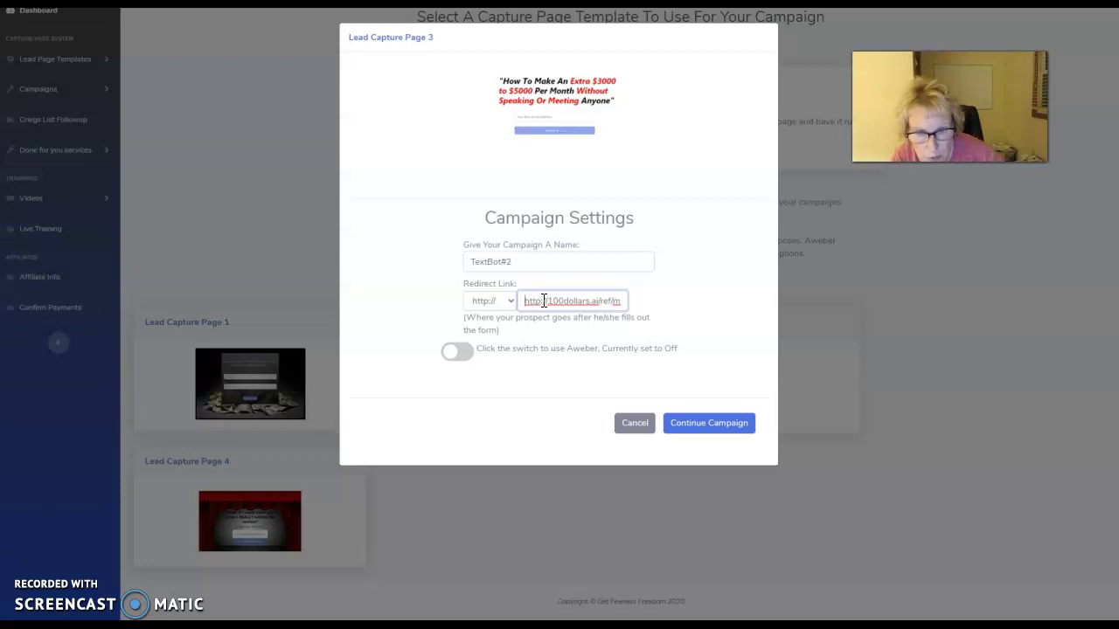
key(Delete)
key(Delete)
key(Delete)
key(Delete)
key(Delete)
key(Delete)
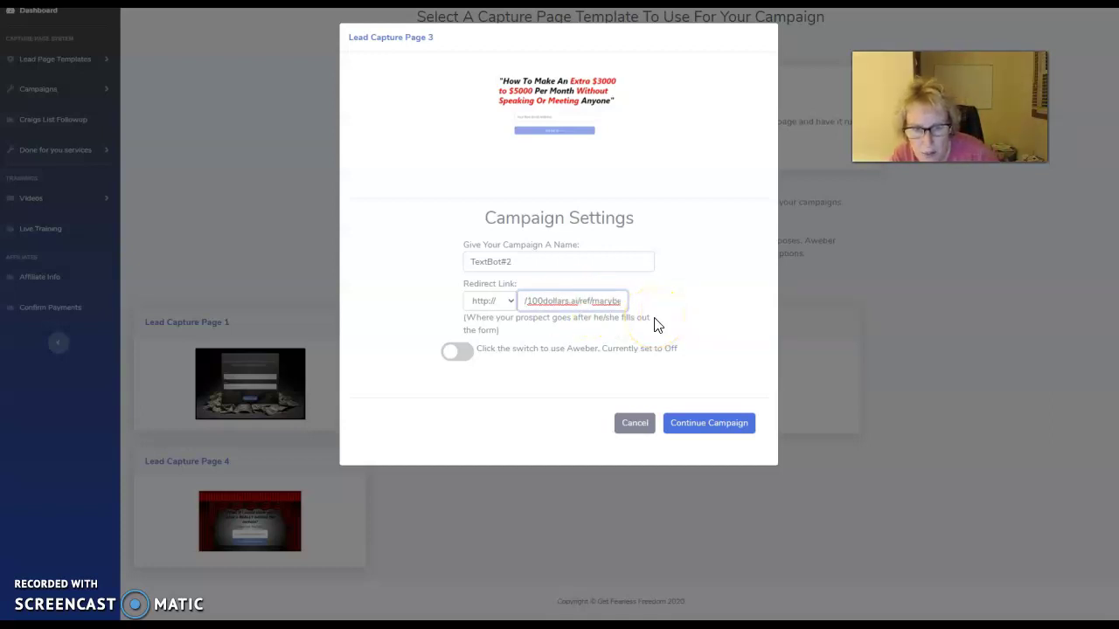
key(Delete)
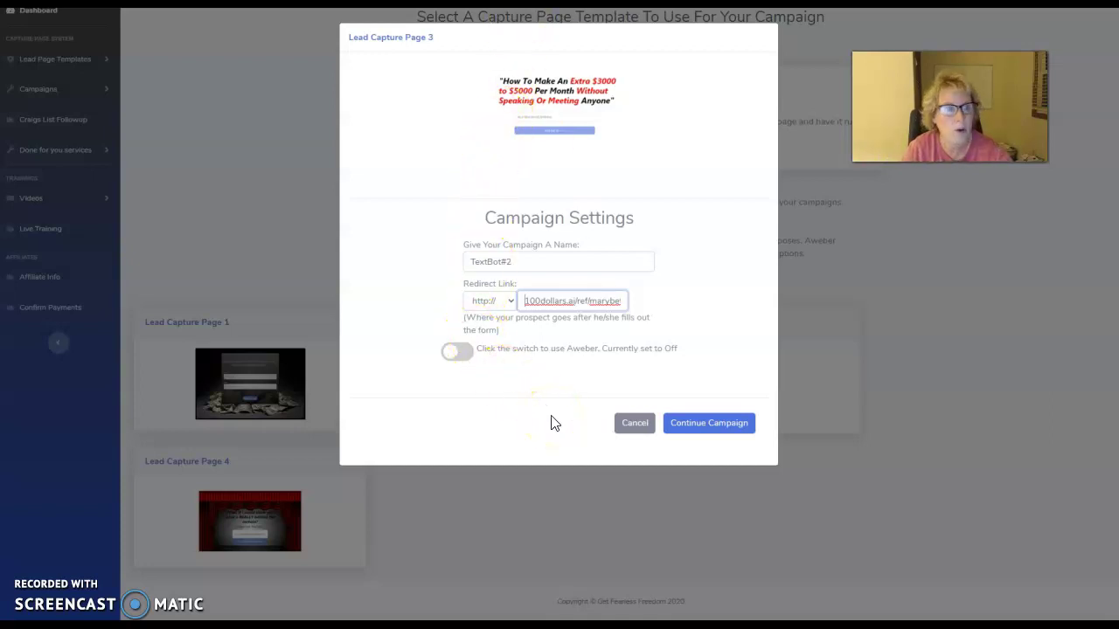
Step: Switch Aweber to On and select the newly revealed Aweber List ID field
click(456, 353)
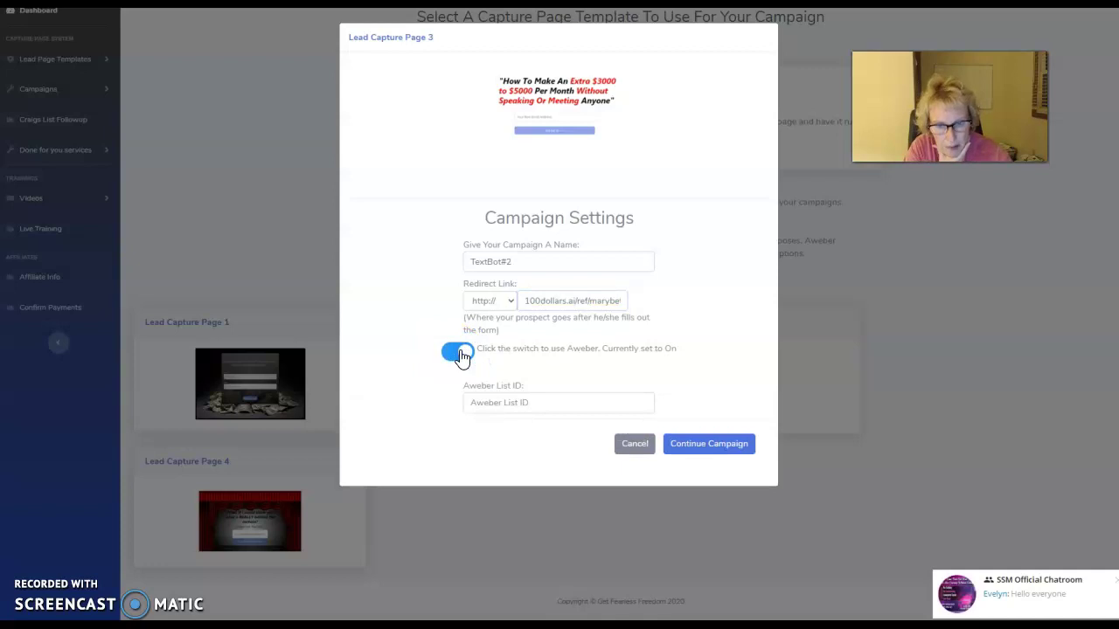
click(512, 404)
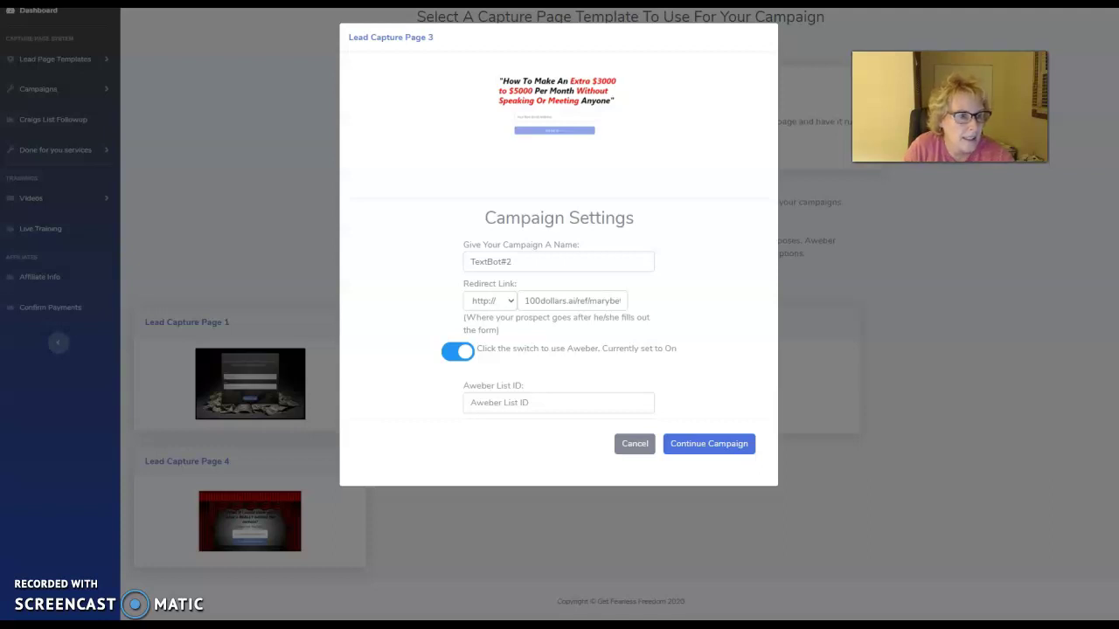
click(1118, 253)
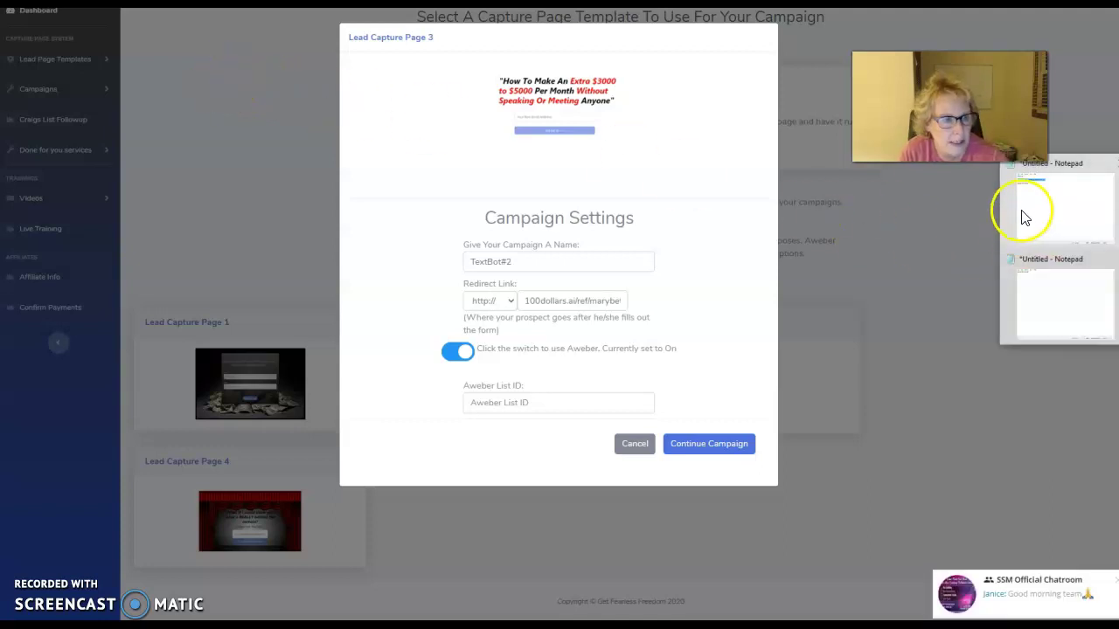
Step: Copy the saved Aweber list ID from the Notepad notes
click(1024, 214)
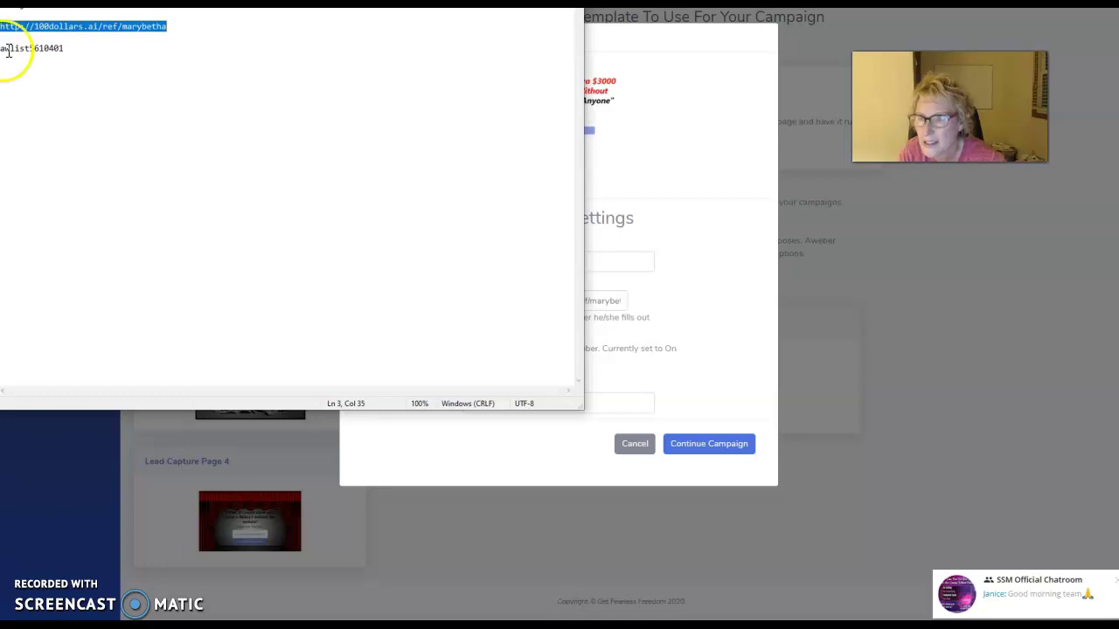
drag(3, 50, 27, 51)
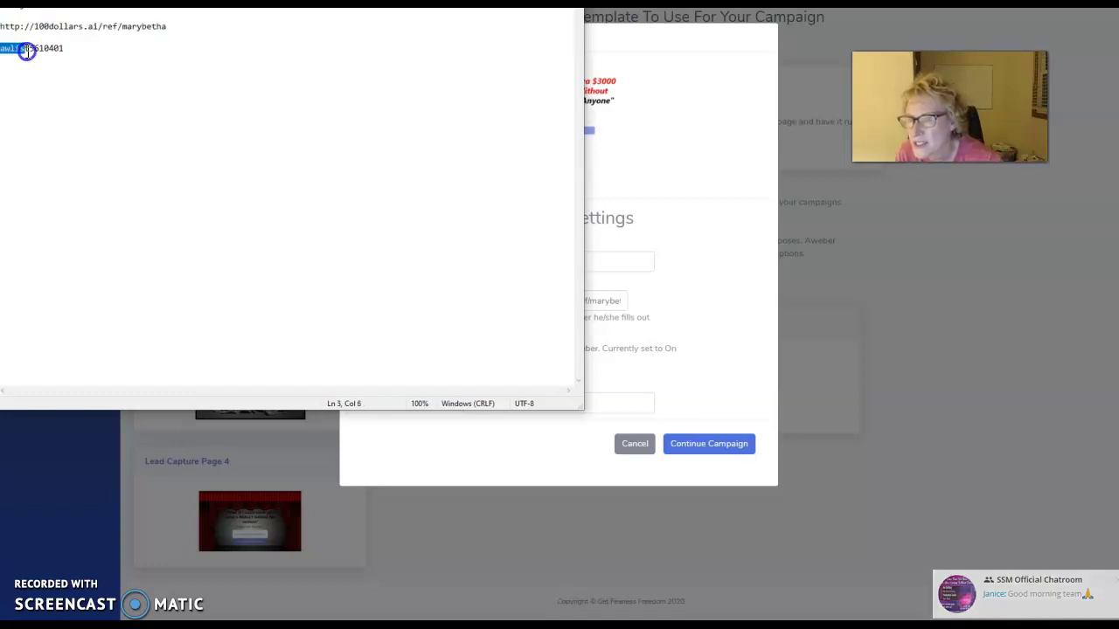
drag(27, 50, 65, 49)
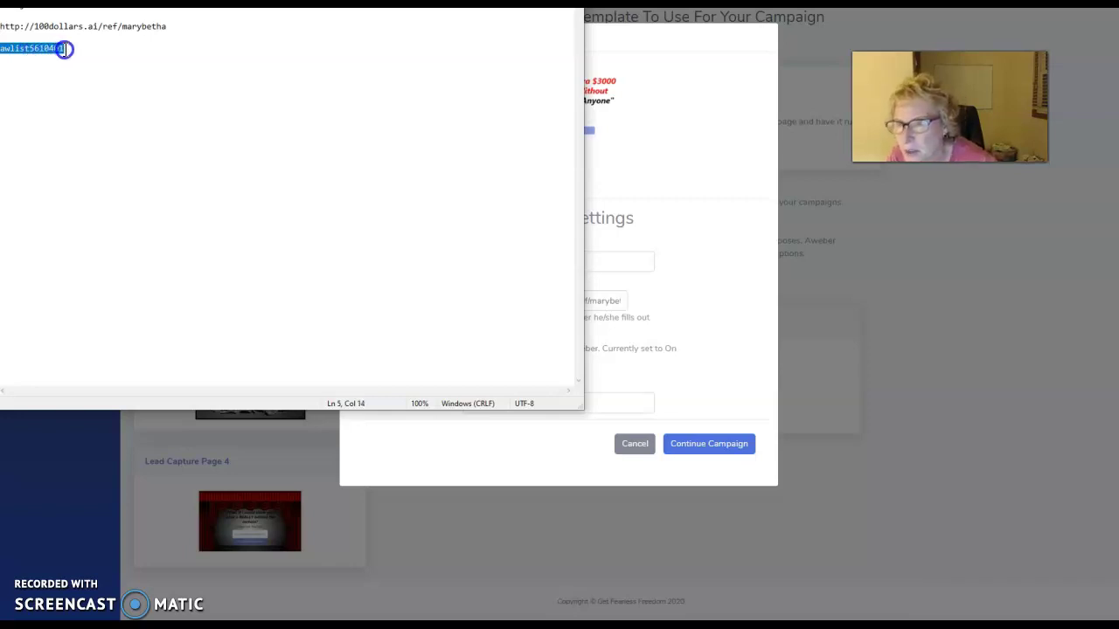
right_click(54, 50)
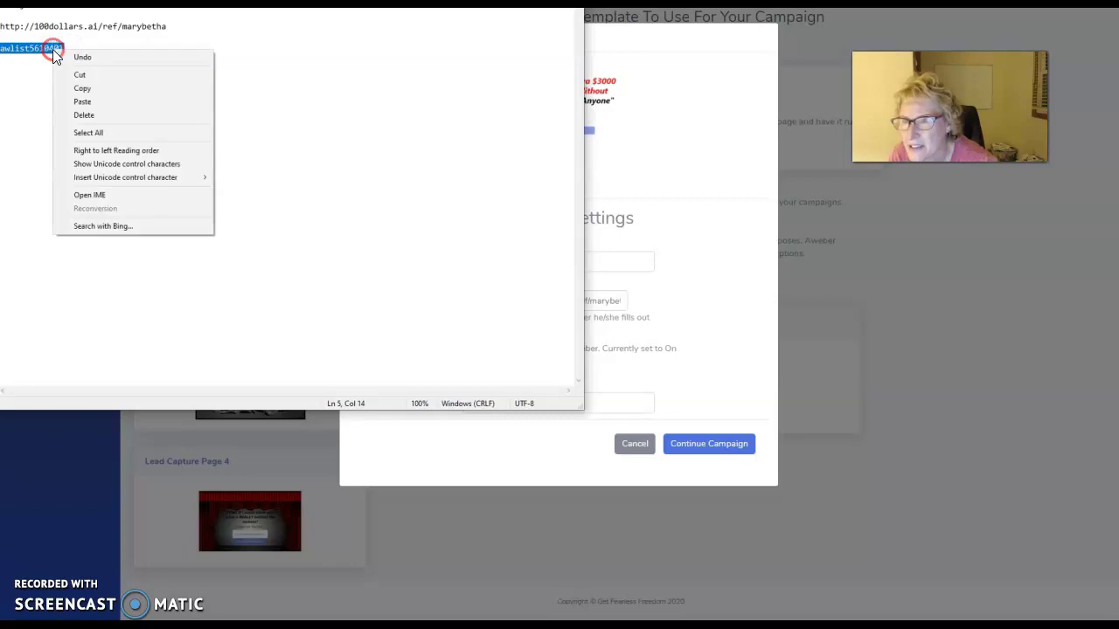
click(75, 88)
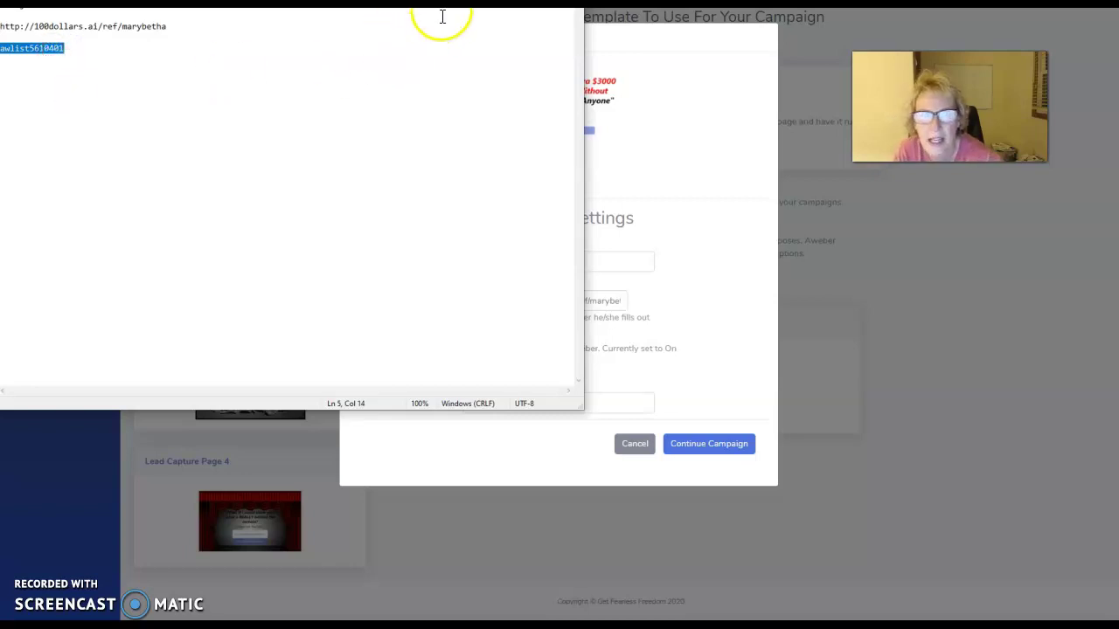
Step: Paste the list ID into the Aweber List ID field and continue the campaign
key(super+Down)
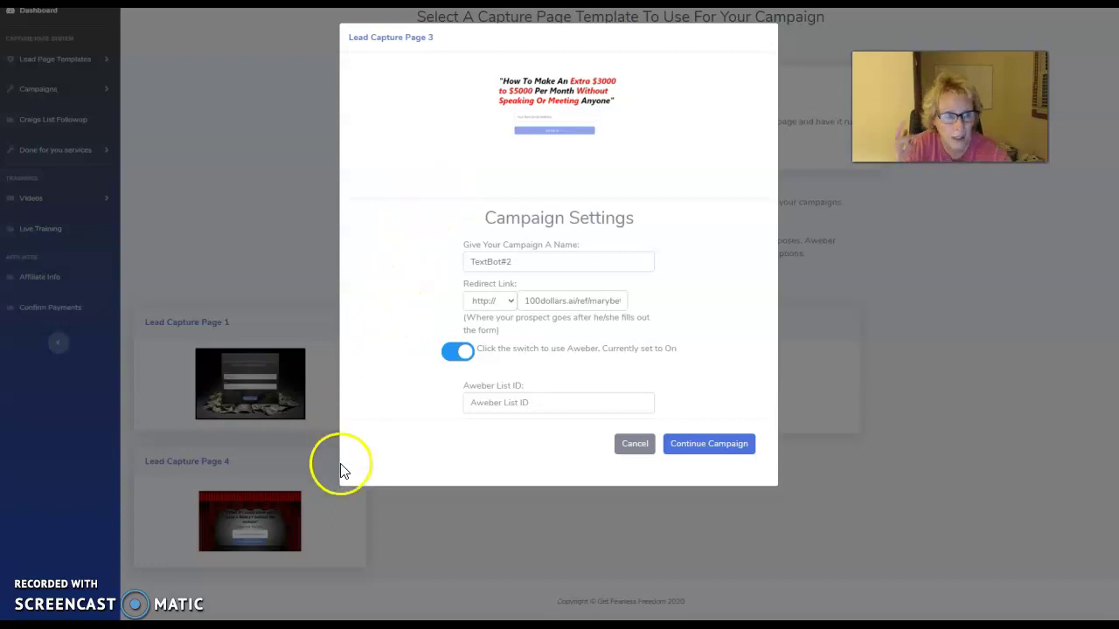
click(580, 404)
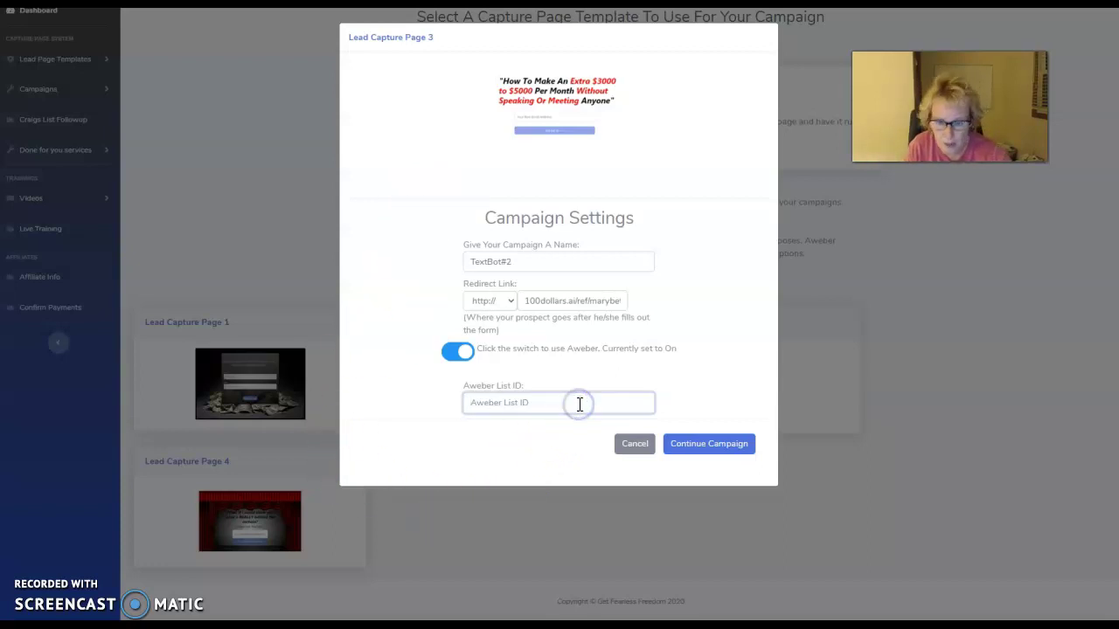
key(ctrl+v)
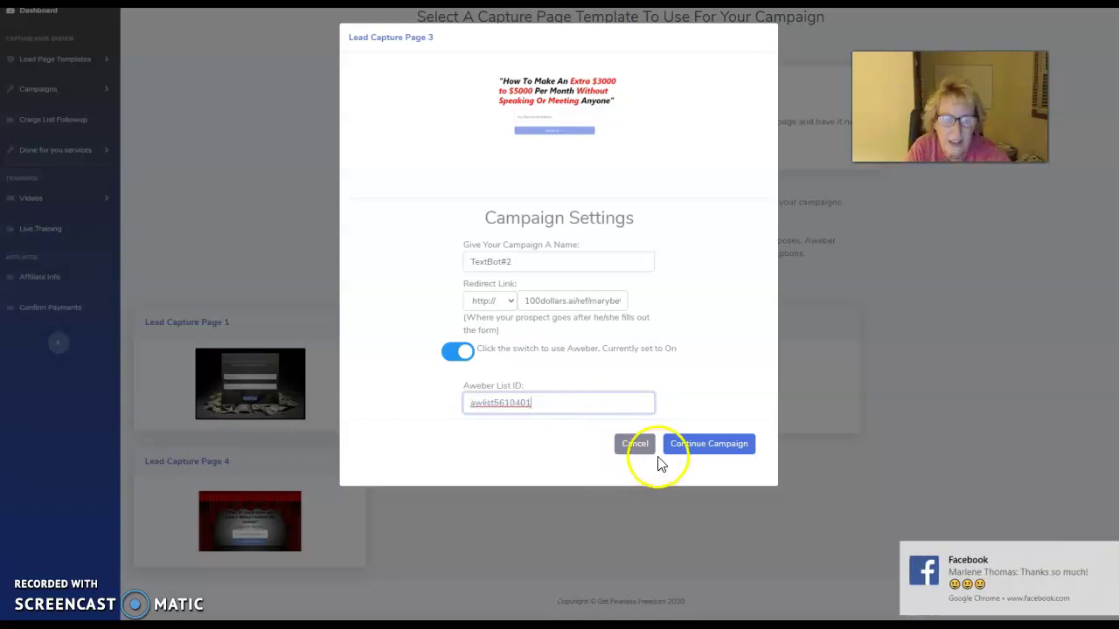
click(703, 447)
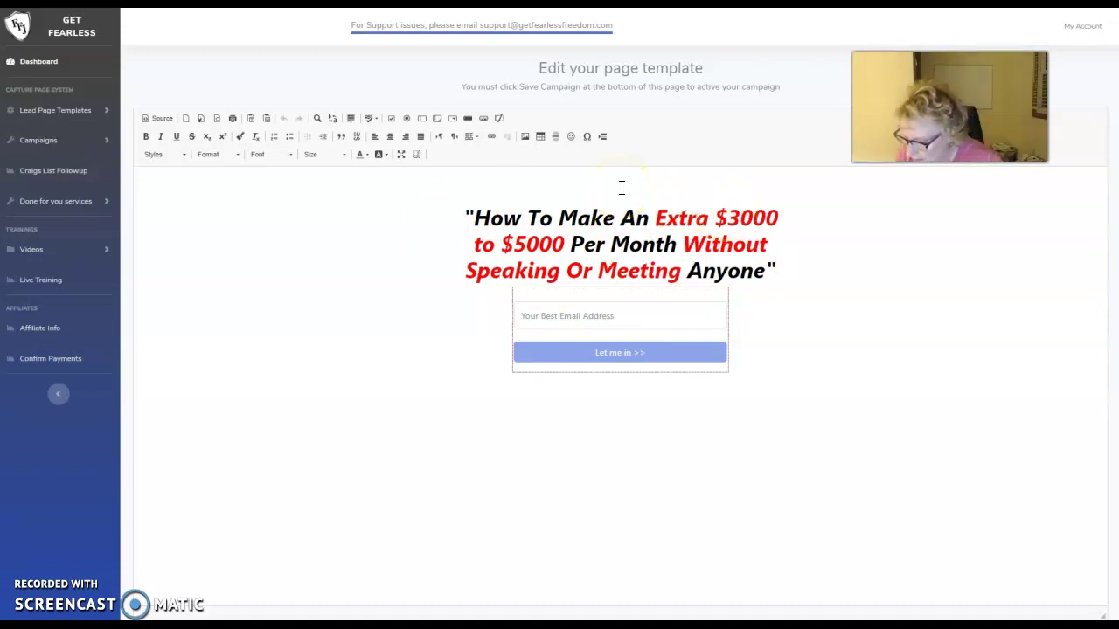
Step: Replace "Make An Extra" so the headline reads "How To Paid $100 over and over without speaking"
click(559, 218)
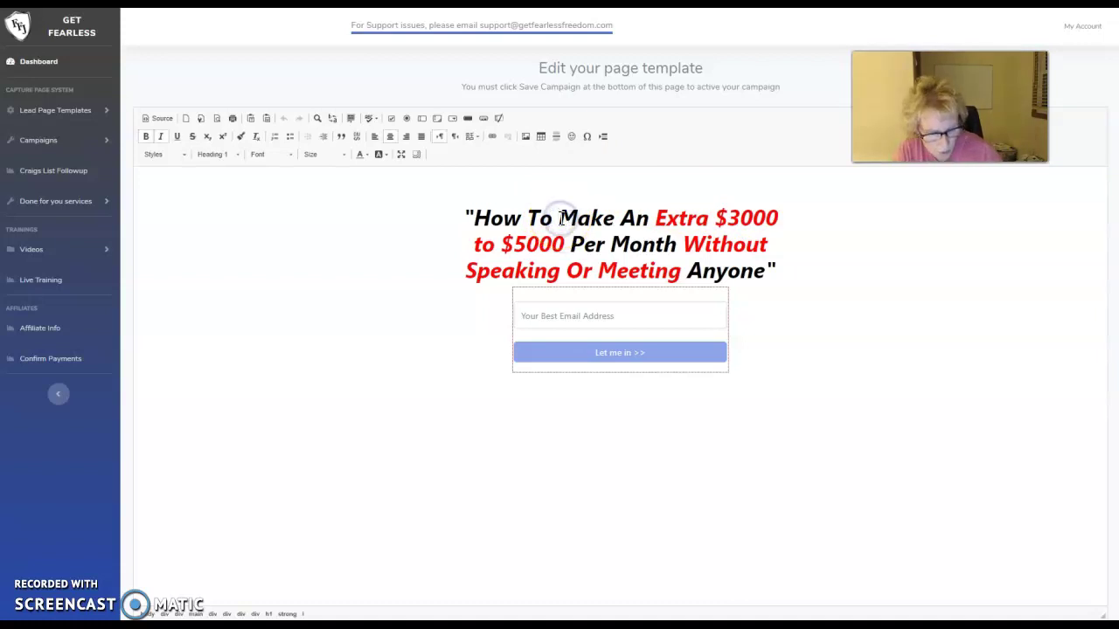
key(Delete)
key(Delete)
key(Delete)
key(Delete)
text(Paid)
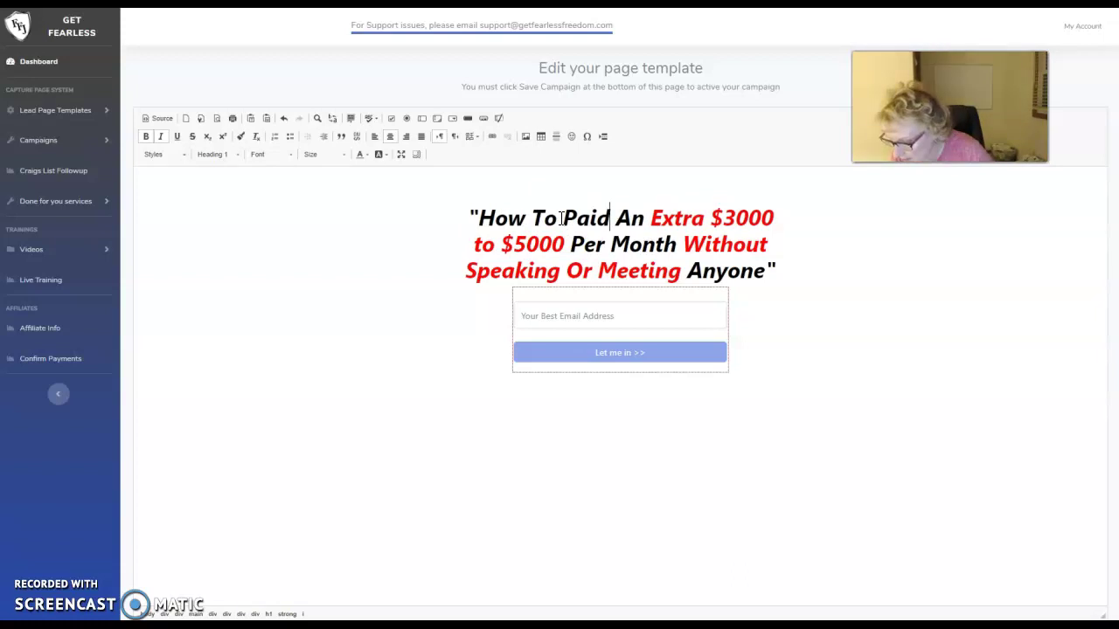
text( $100)
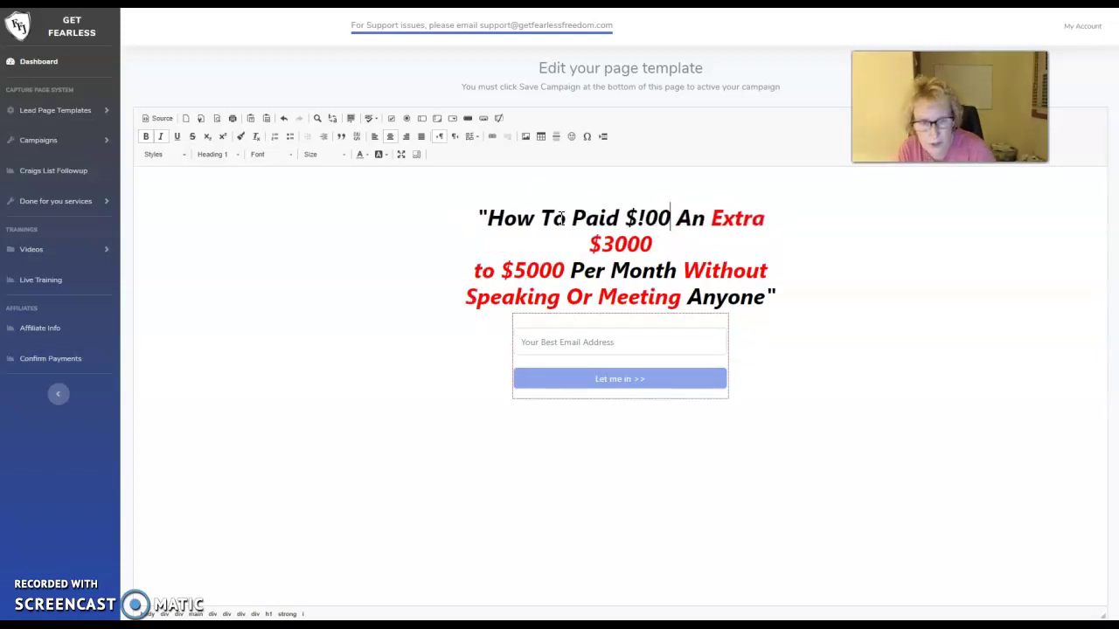
key(BackSpace)
key(BackSpace)
key(BackSpace)
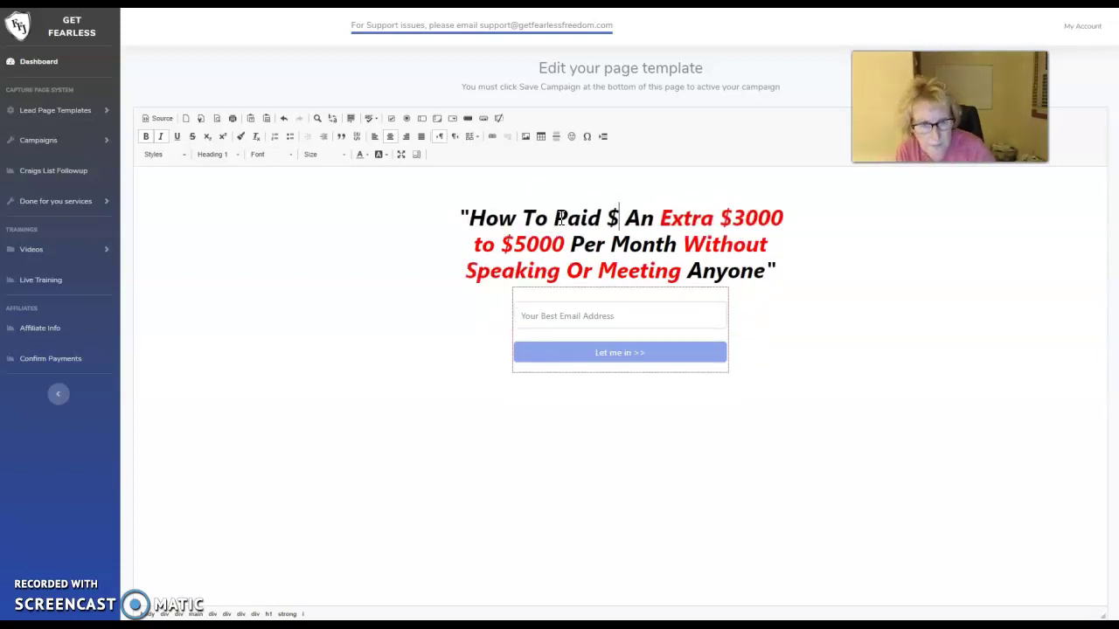
text(100)
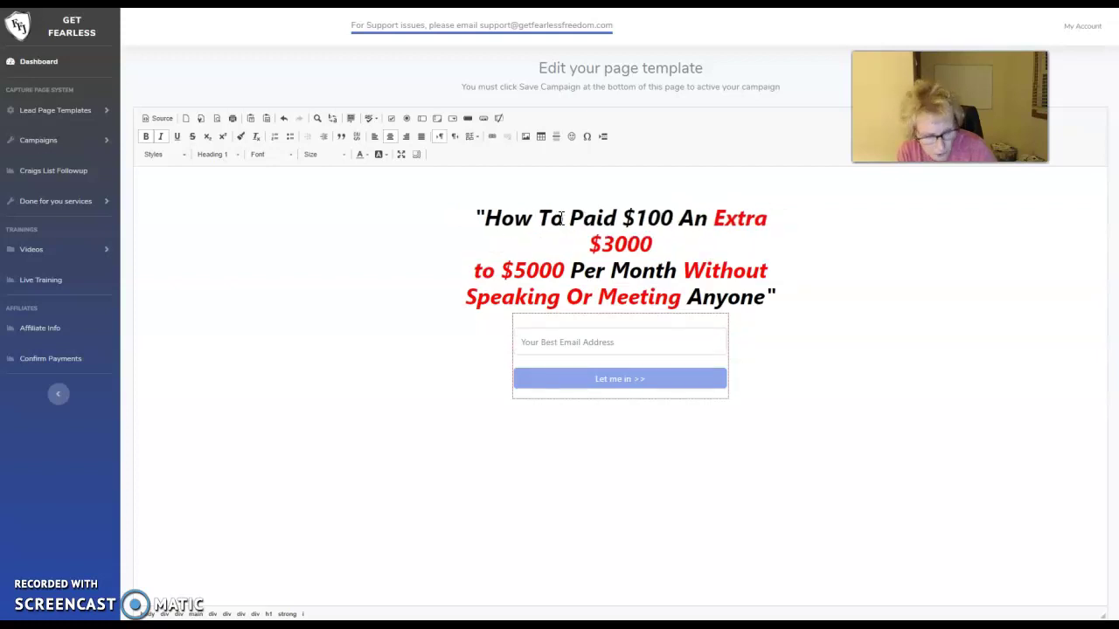
key(Delete)
key(Delete)
key(Delete)
key(Delete)
key(Delete)
key(Delete)
key(Delete)
key(Delete)
key(Delete)
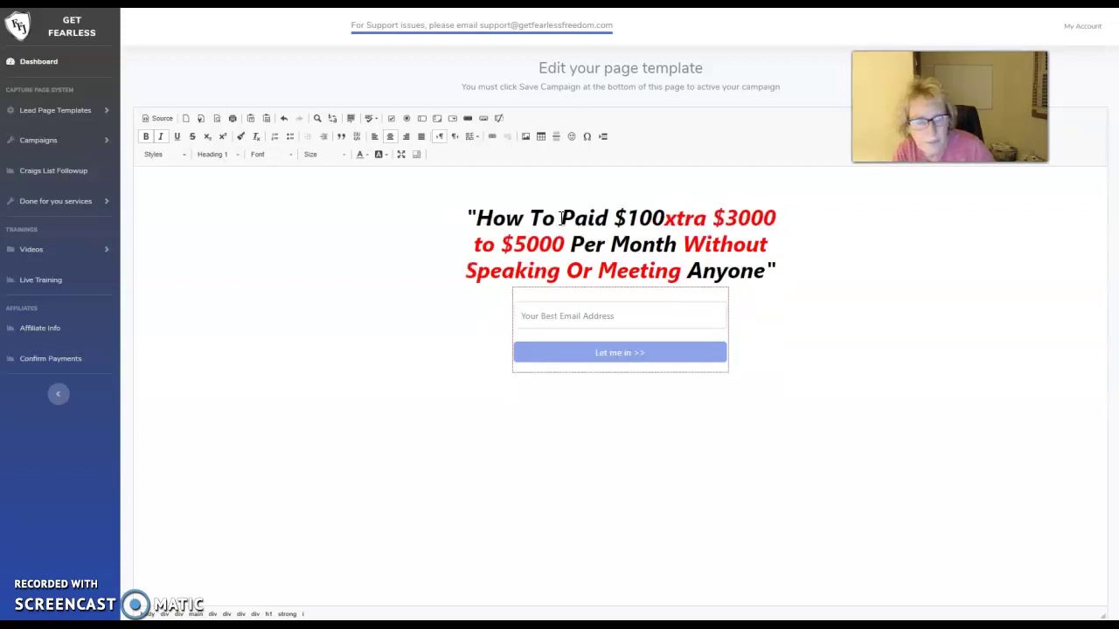
text(oer)
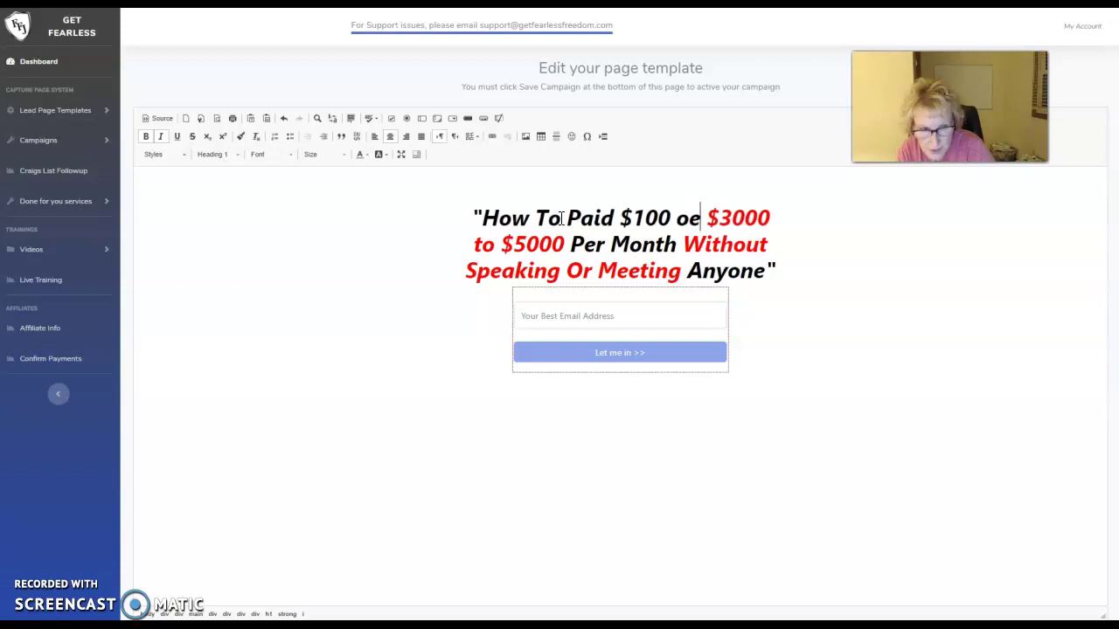
key(BackSpace)
key(BackSpace)
text(ver and over)
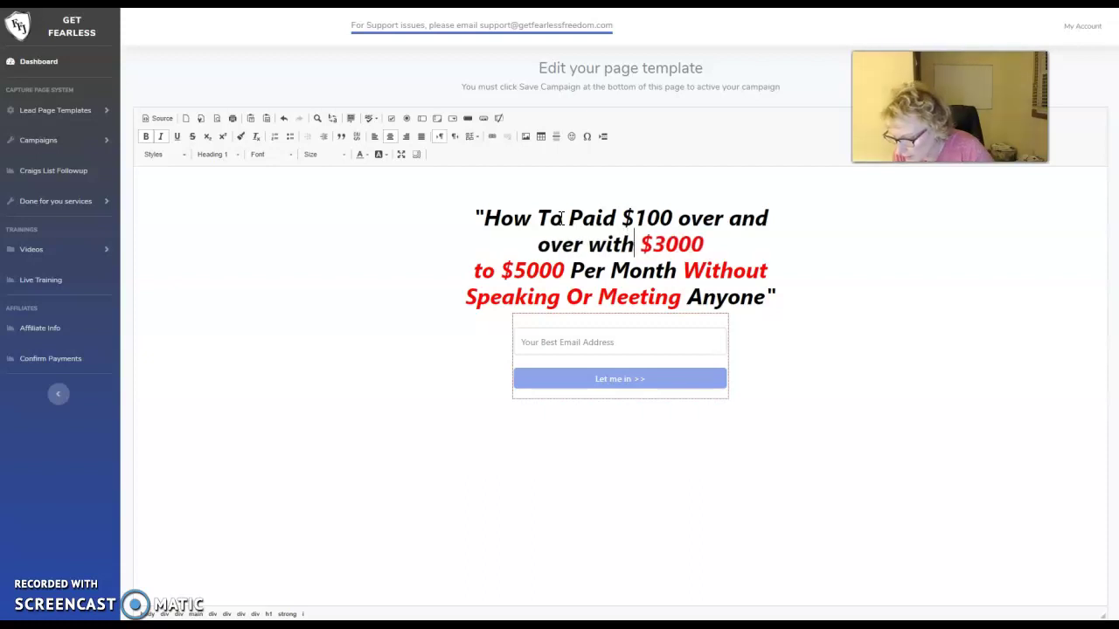
text(without speaking to)
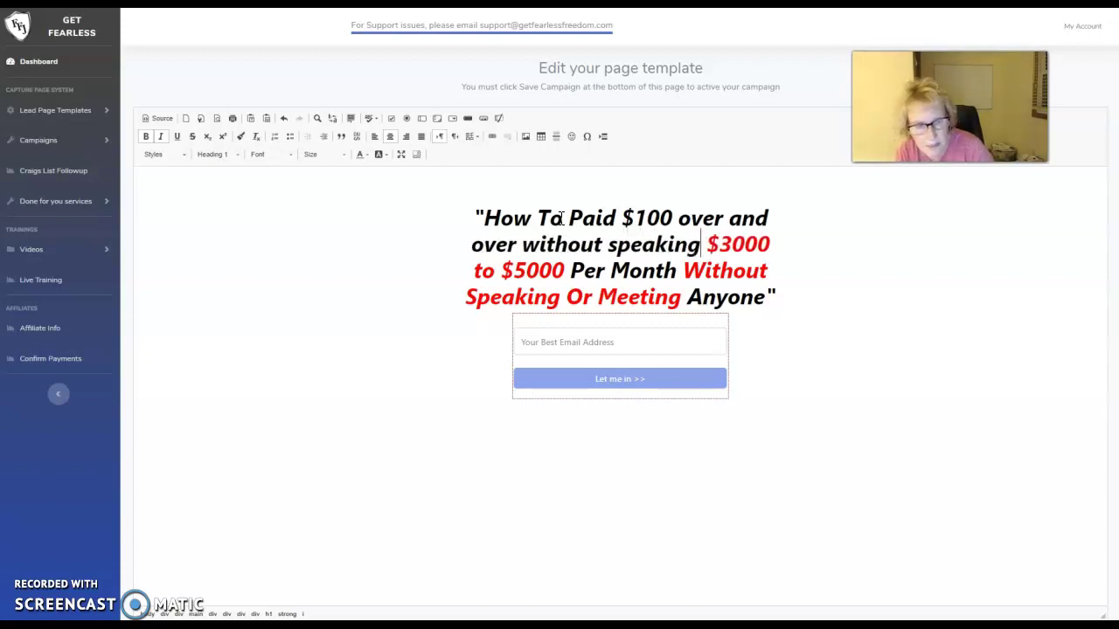